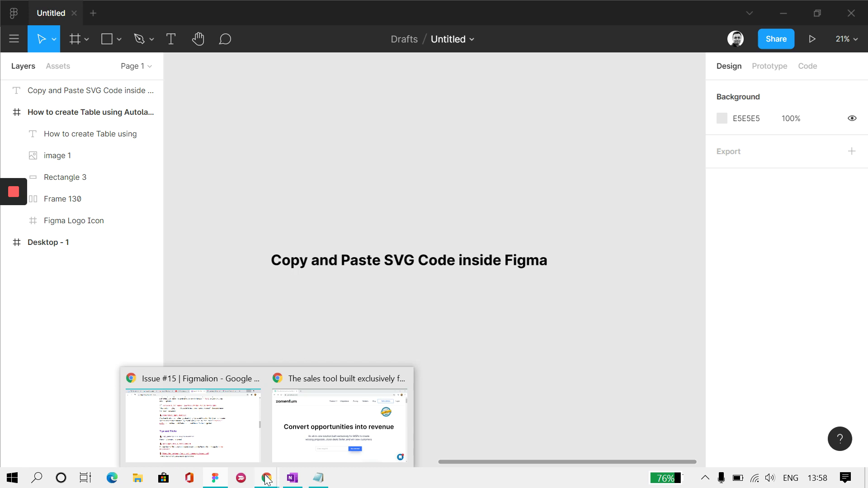
Copy the Zomentum logo image from the zomentum.com home page in Chrome
{"action": "left_click", "coordinate": [290, 453]}
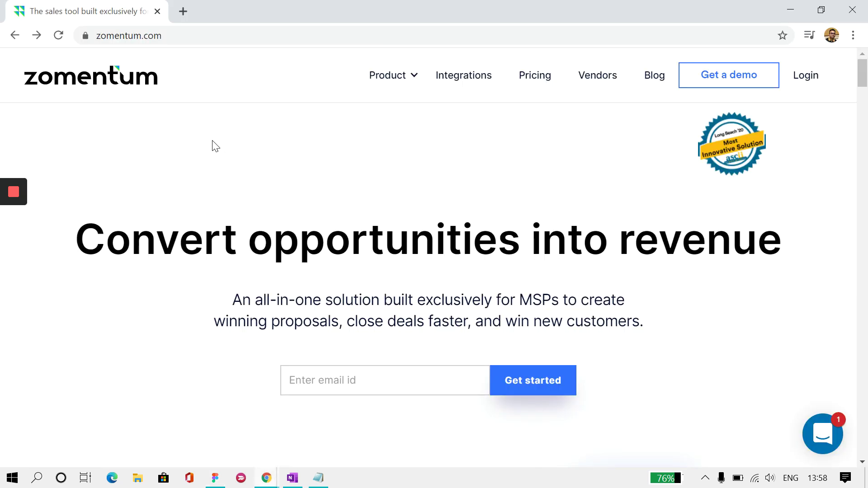
{"action": "right_click", "coordinate": [95, 80]}
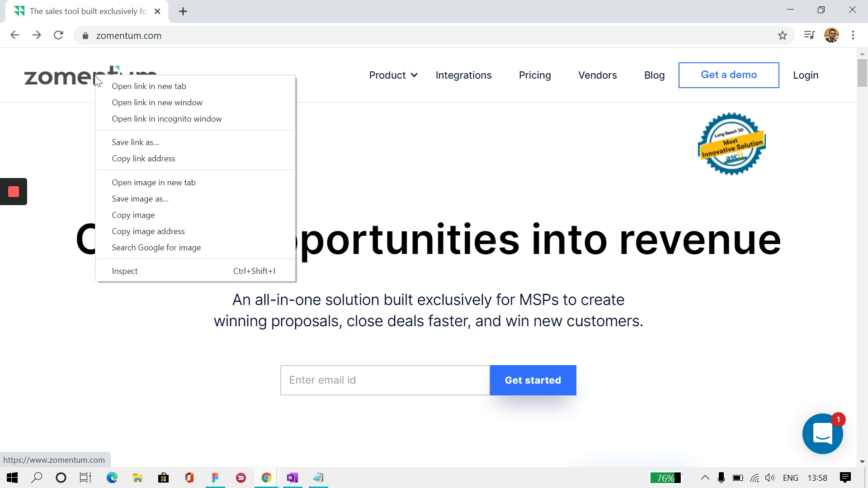
{"action": "left_click", "coordinate": [159, 209]}
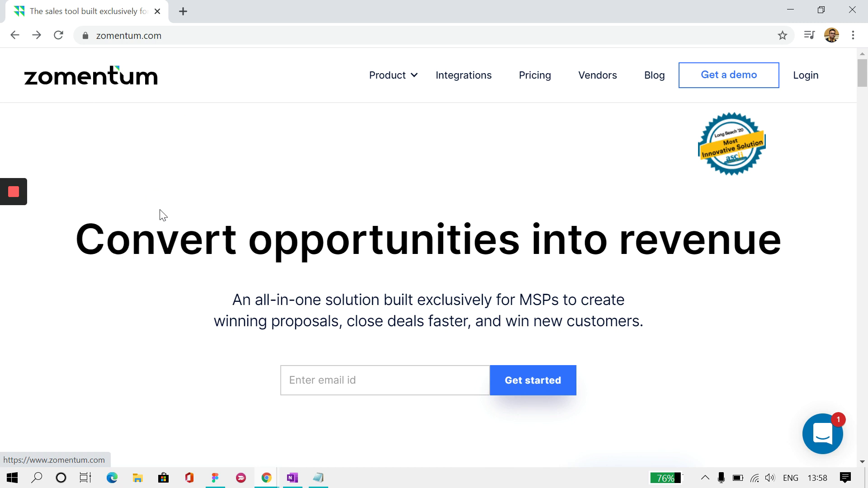
Paste the copied logo image into Figma and delete the heading text
{"action": "key", "text": "alt+Tab"}
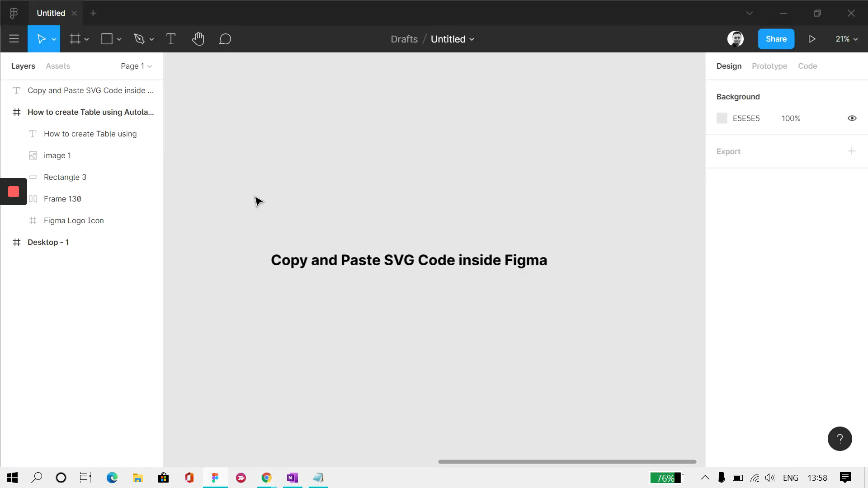
{"action": "key", "text": "ctrl+v"}
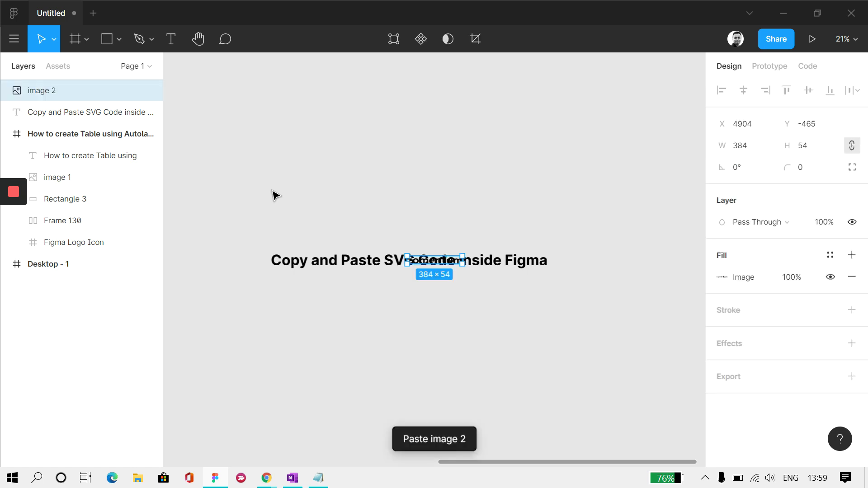
{"action": "left_click", "coordinate": [513, 264]}
{"action": "key", "text": "Delete"}
Enlarge the pasted logo image, then delete it
{"action": "left_click", "coordinate": [442, 266]}
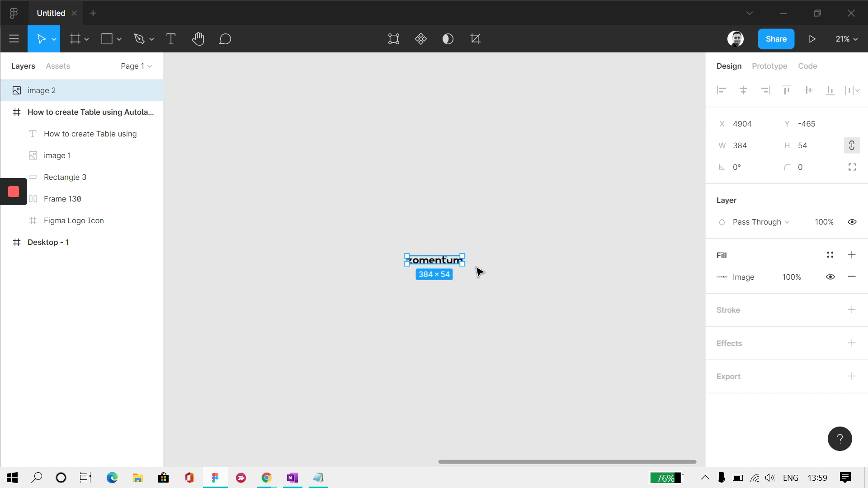
{"action": "mouse_move", "coordinate": [463, 263]}
{"action": "left_mouse_down"}
{"action": "mouse_move", "coordinate": [586, 307]}
{"action": "mouse_move", "coordinate": [428, 271]}
{"action": "left_mouse_up"}
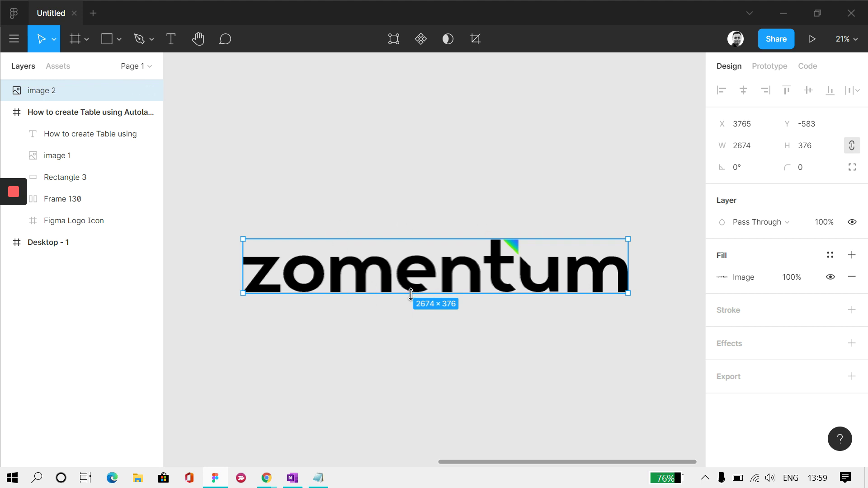
{"action": "key", "text": "Delete"}
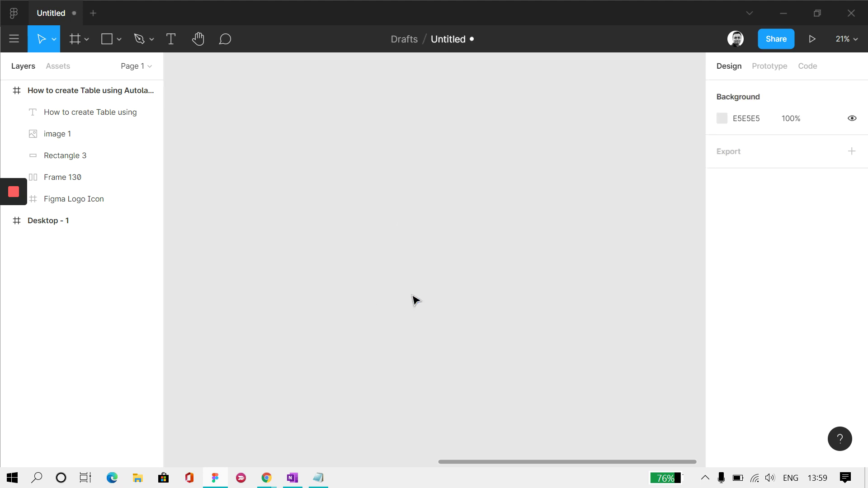
Inspect the logo at full desktop width and open its img source SVG in a new tab
{"action": "key", "text": "alt+Tab"}
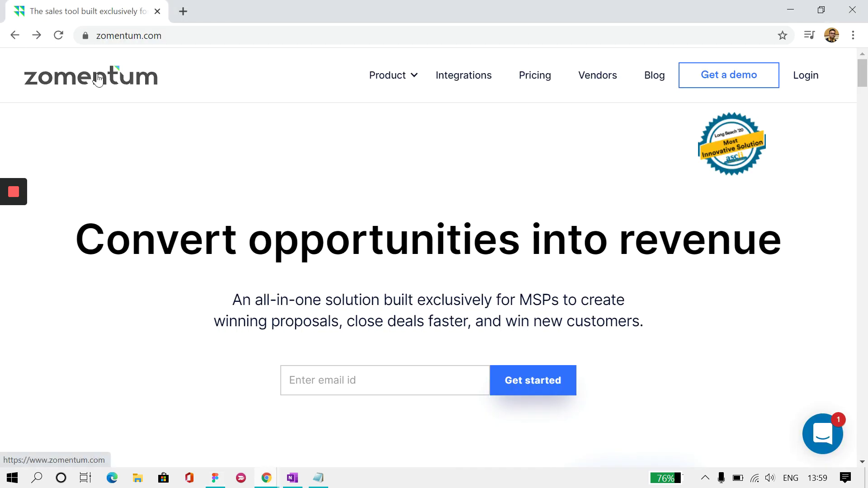
{"action": "right_click", "coordinate": [98, 78]}
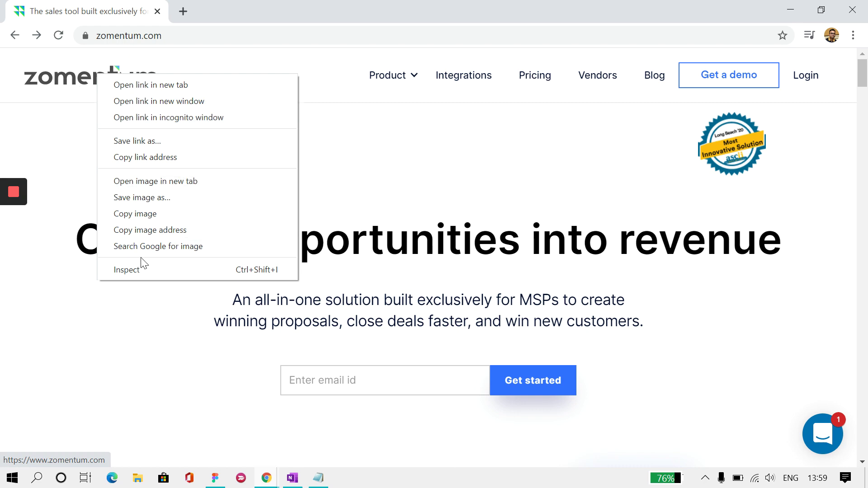
{"action": "left_click", "coordinate": [141, 268]}
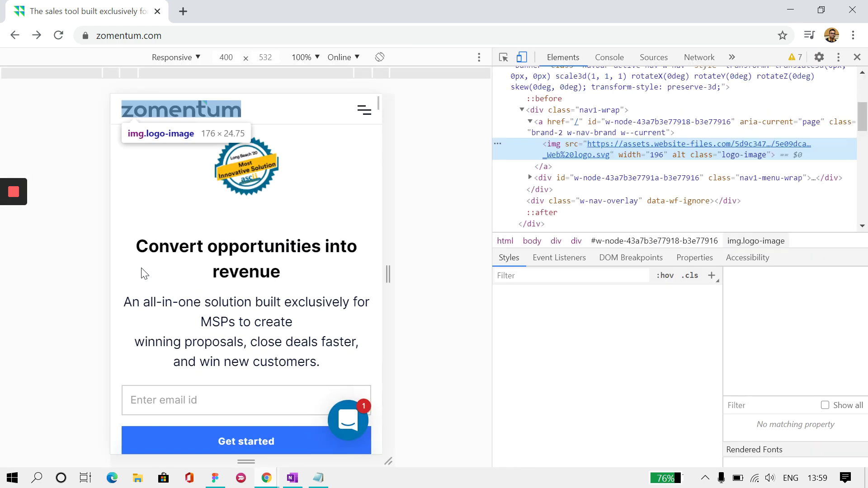
{"action": "left_click", "coordinate": [522, 57]}
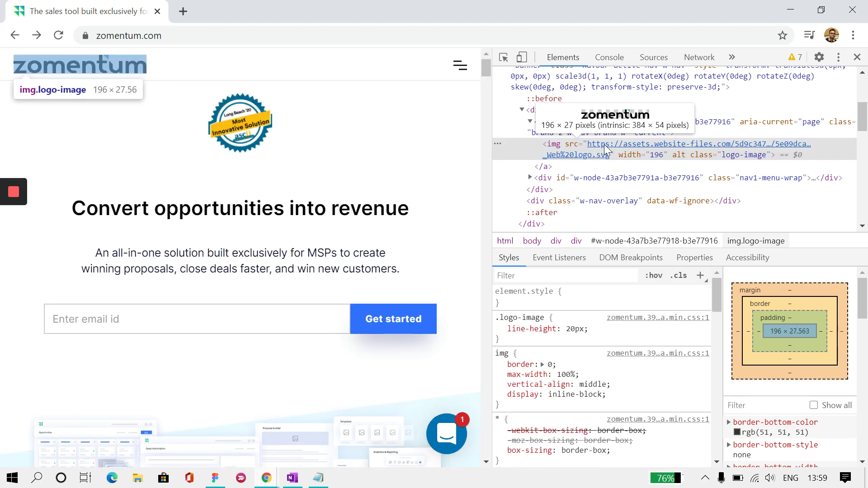
{"action": "mouse_move", "coordinate": [597, 155]}
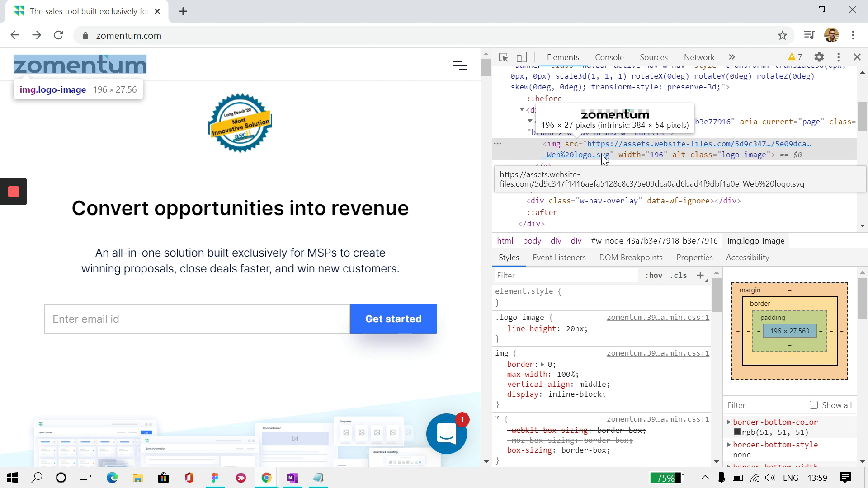
{"action": "right_click", "coordinate": [601, 153]}
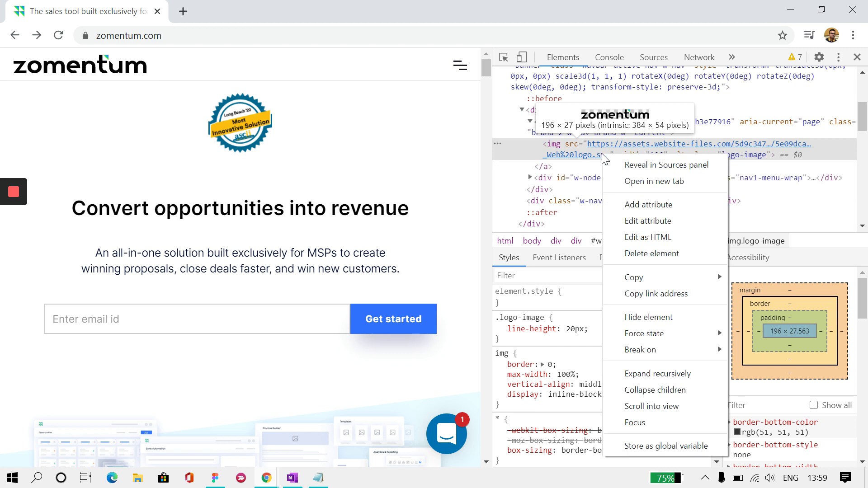
{"action": "left_click", "coordinate": [653, 181]}
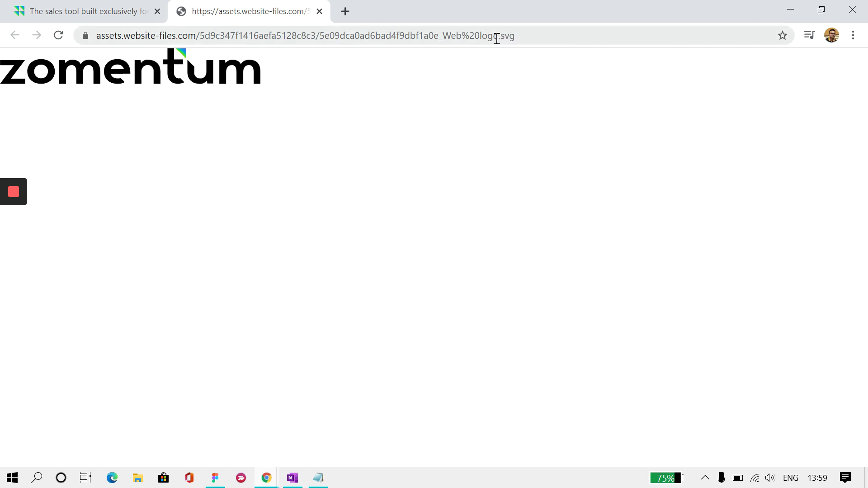
Inspect the SVG file and copy the whole <svg> element, then return to Figma
{"action": "right_click", "coordinate": [258, 79]}
{"action": "left_click", "coordinate": [329, 261]}
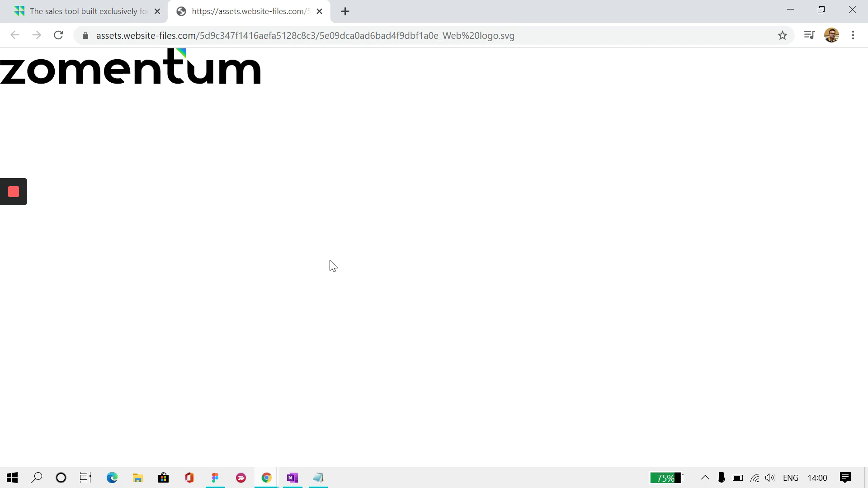
{"action": "scroll", "coordinate": [559, 156], "scroll_direction": "up", "scroll_amount": 1}
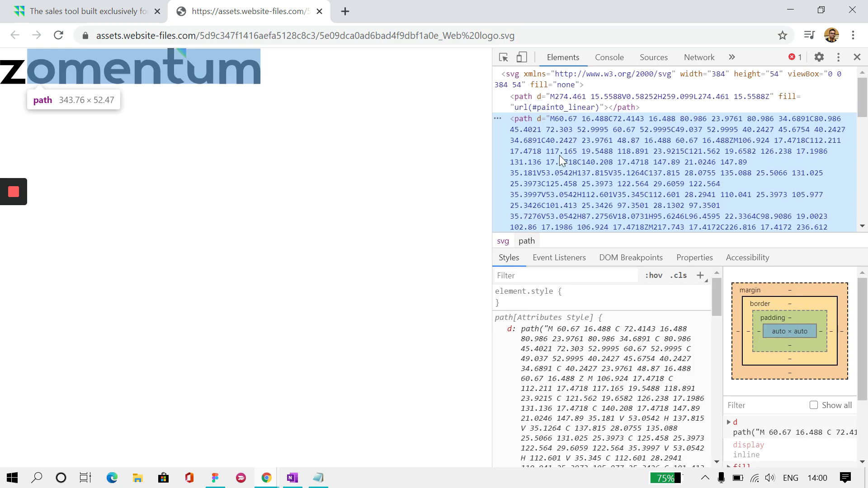
{"action": "right_click", "coordinate": [534, 82]}
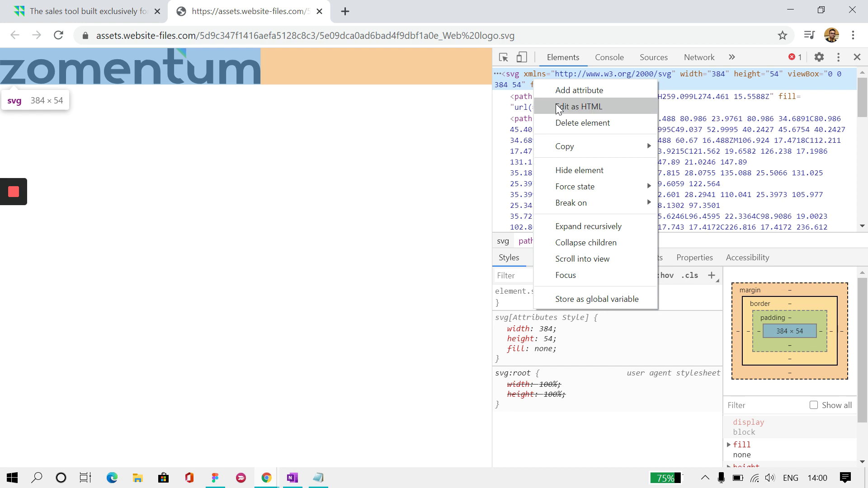
{"action": "mouse_move", "coordinate": [564, 147]}
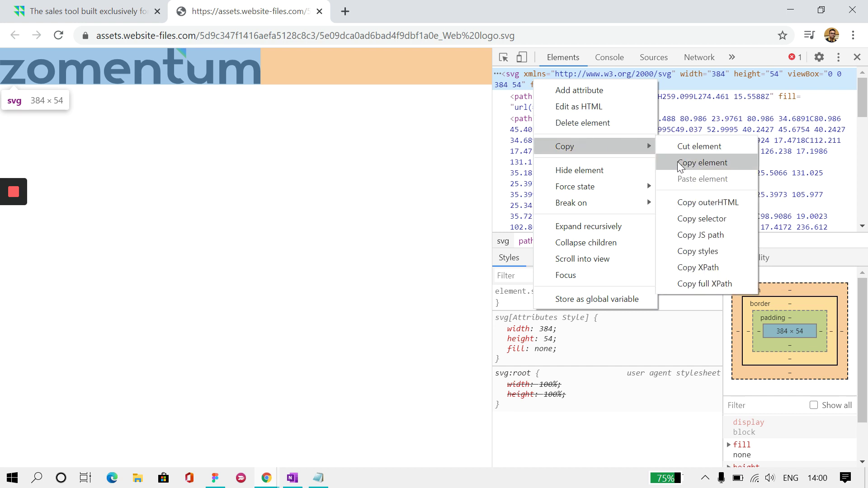
{"action": "left_click", "coordinate": [685, 162]}
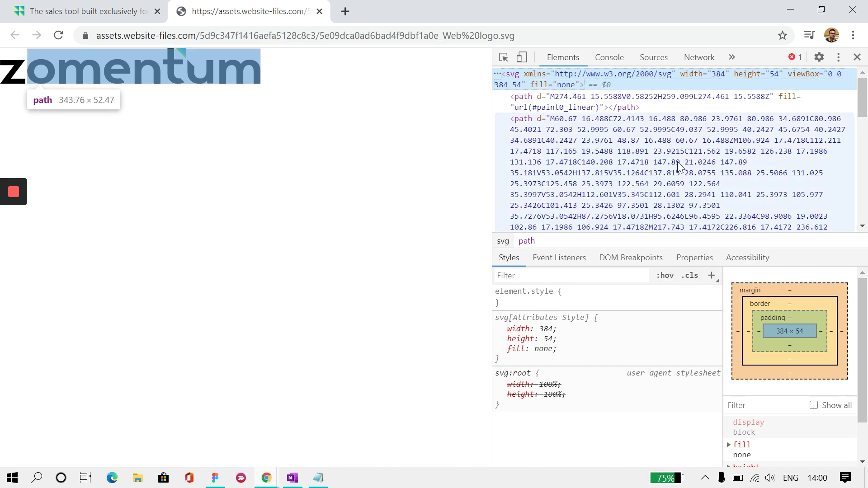
{"action": "key", "text": "alt+Tab"}
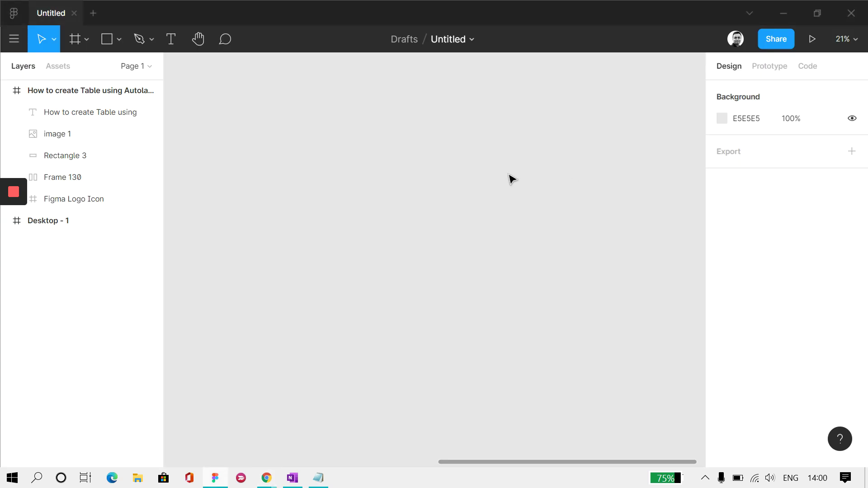
Paste the SVG code as a vector logo frame, scale it to about 2317×326, and center it
{"action": "key", "text": "ctrl+v"}
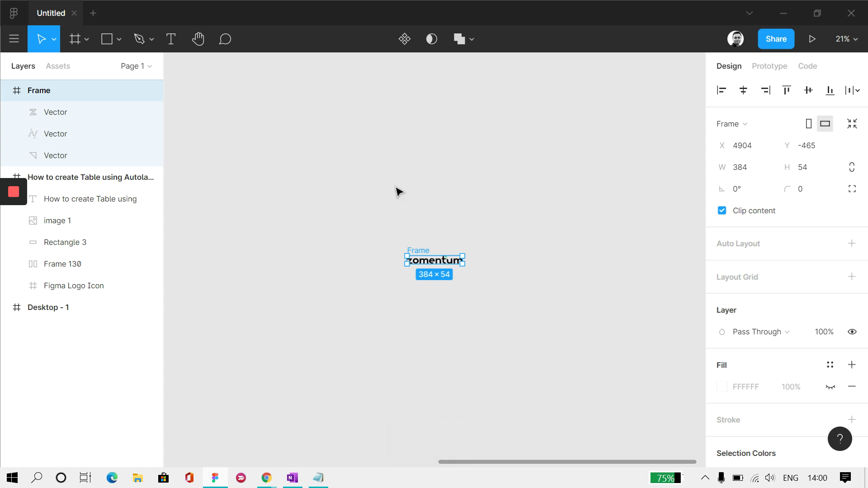
{"action": "left_click_drag", "start_coordinate": [463, 269], "coordinate": [472, 276]}
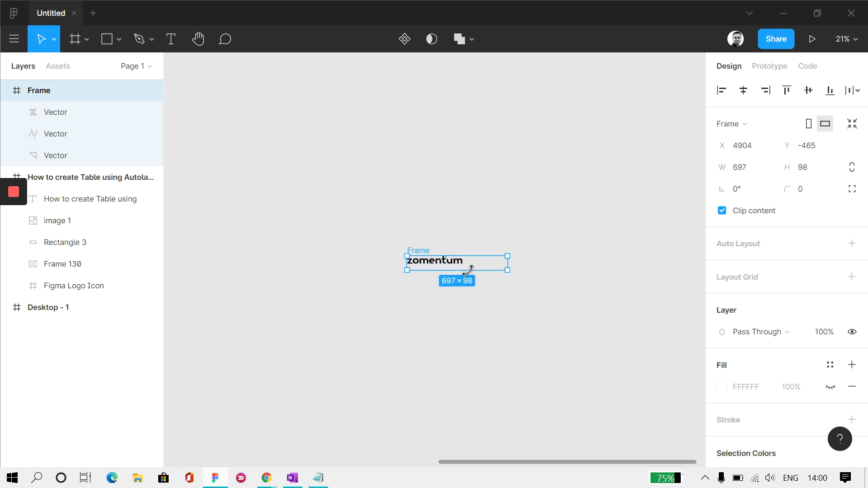
{"action": "key", "text": "ctrl+z"}
{"action": "left_click_drag", "start_coordinate": [466, 255], "coordinate": [530, 197]}
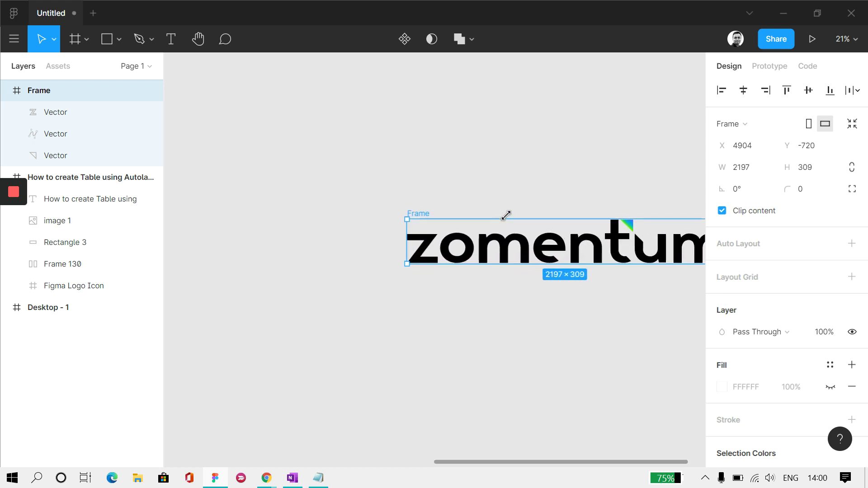
{"action": "left_click_drag", "start_coordinate": [577, 235], "coordinate": [360, 260]}
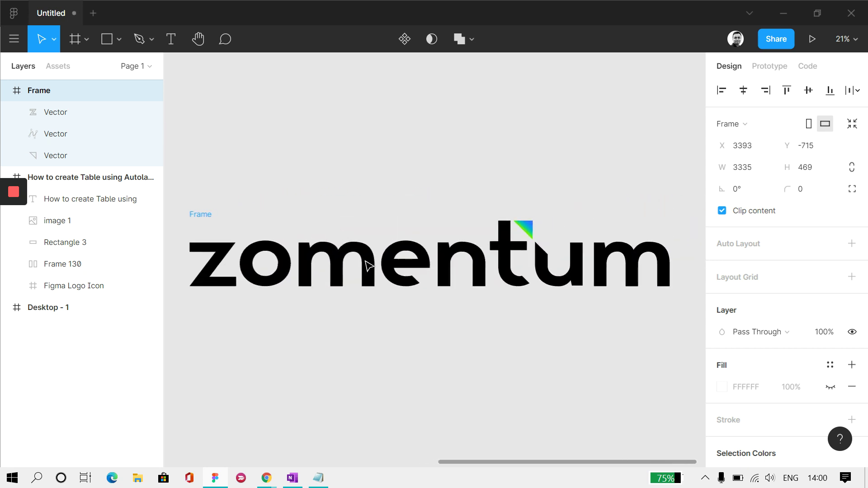
{"action": "left_click_drag", "start_coordinate": [669, 219], "coordinate": [525, 241]}
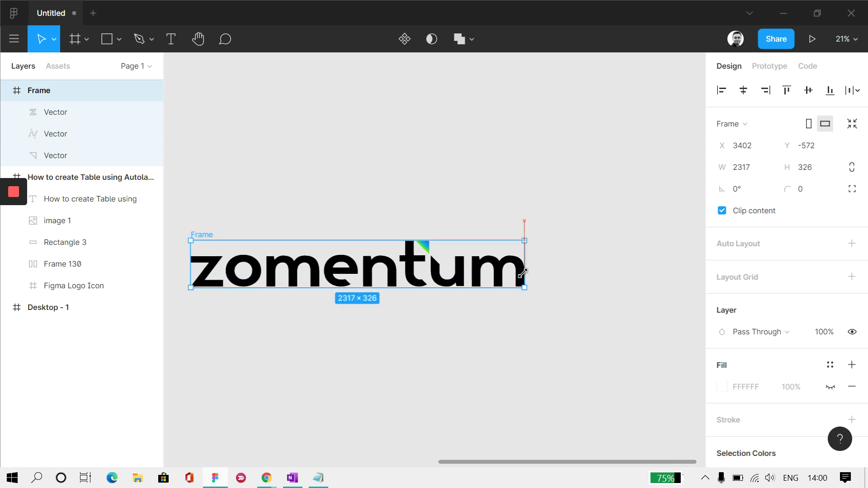
{"action": "double_click", "coordinate": [498, 272]}
{"action": "left_click", "coordinate": [539, 186]}
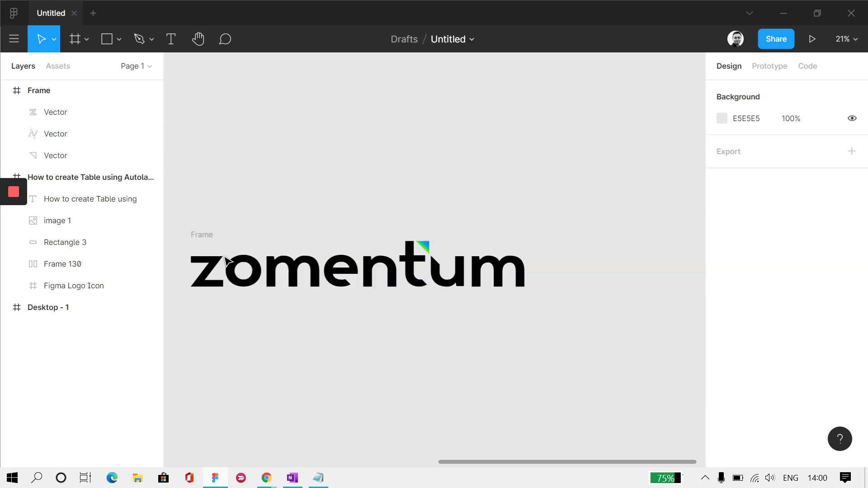